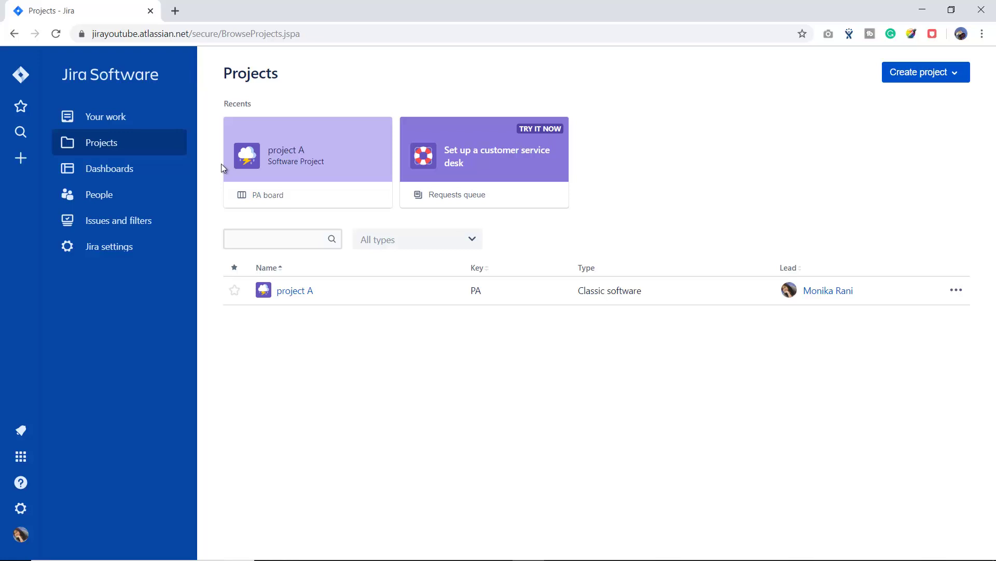
- Open project A's backlog, start a Bug row with throwaway text, then discard it
click(294, 298)
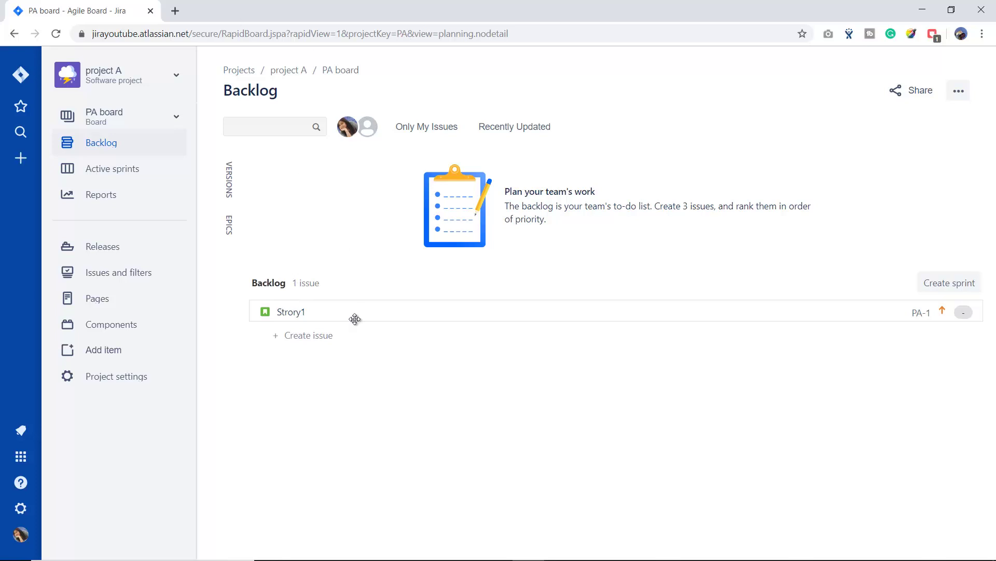
click(319, 338)
click(271, 337)
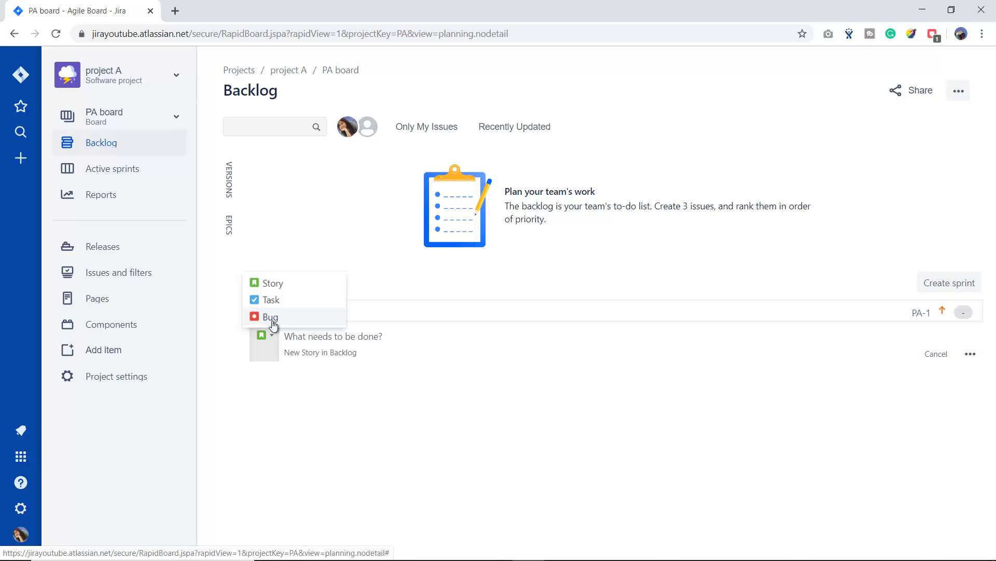
click(270, 317)
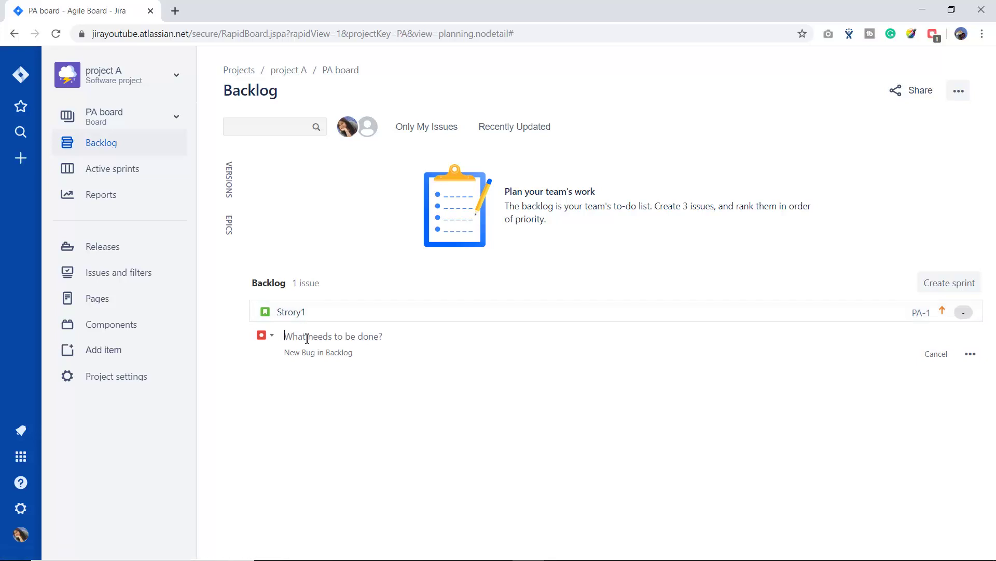
text(hdvhvhjbdjvj)
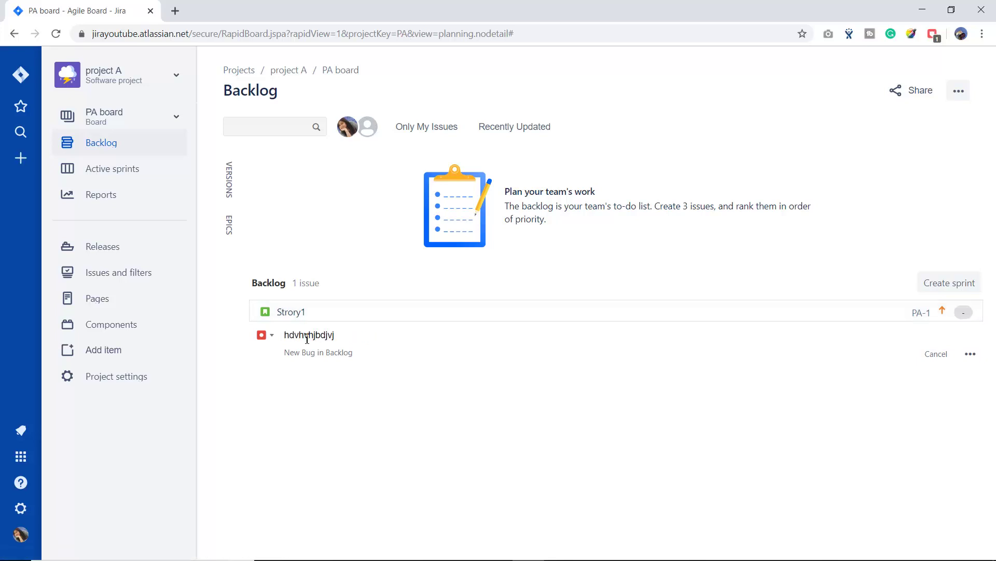
key(BackSpace)
key(BackSpace)
key(BackSpace)
key(BackSpace)
key(BackSpace)
key(BackSpace)
key(BackSpace)
key(BackSpace)
key(BackSpace)
key(BackSpace)
key(BackSpace)
click(372, 476)
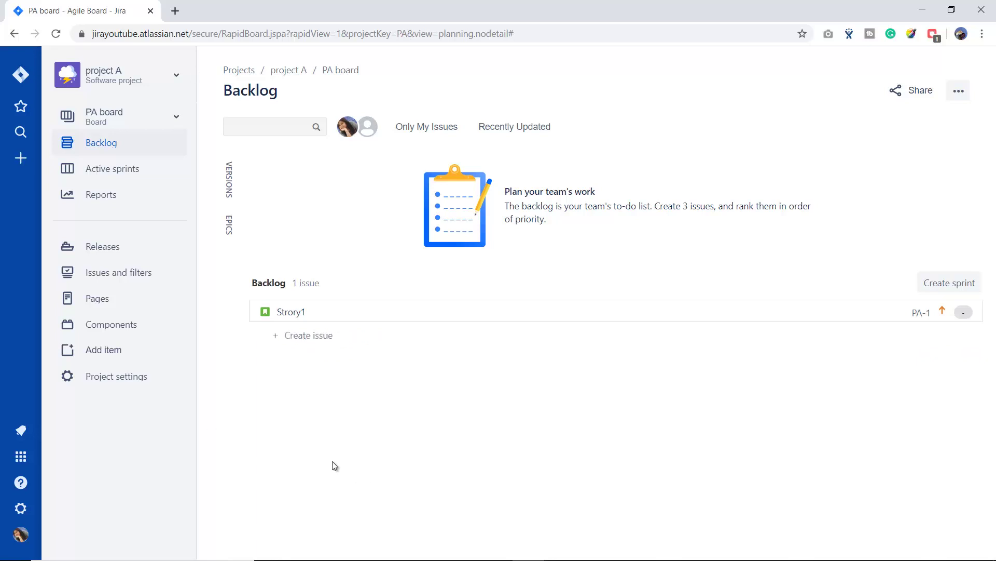
click(20, 158)
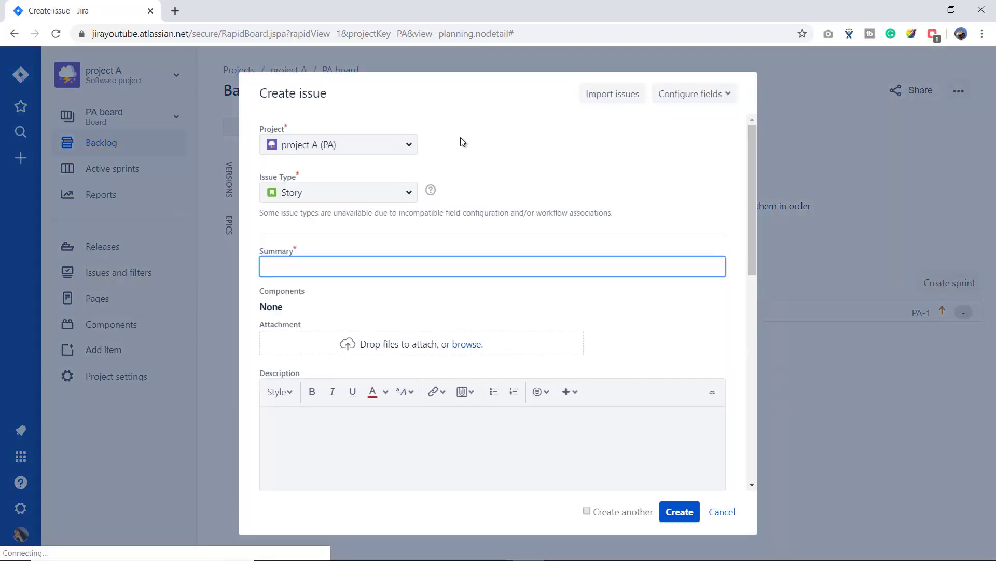
click(410, 149)
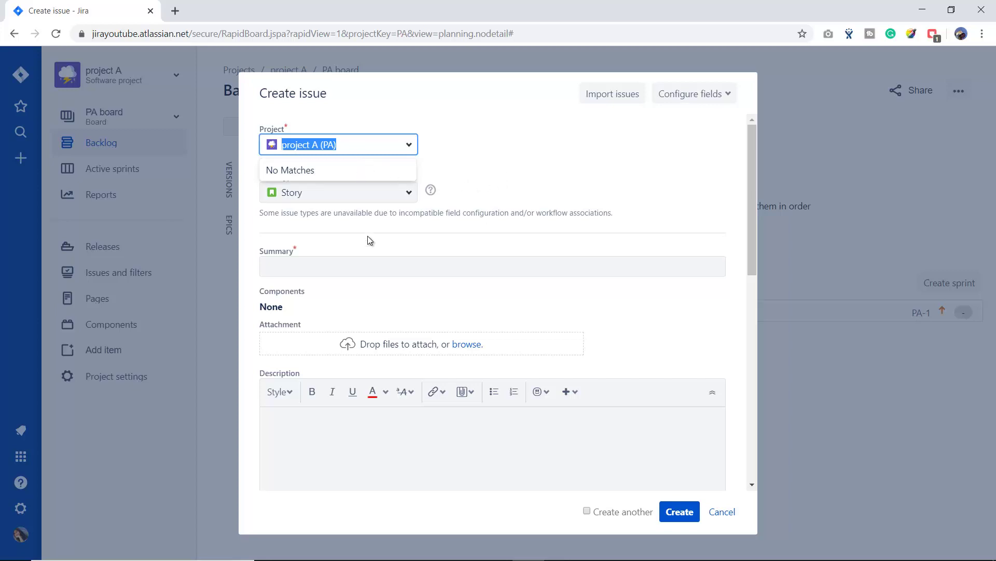
click(515, 180)
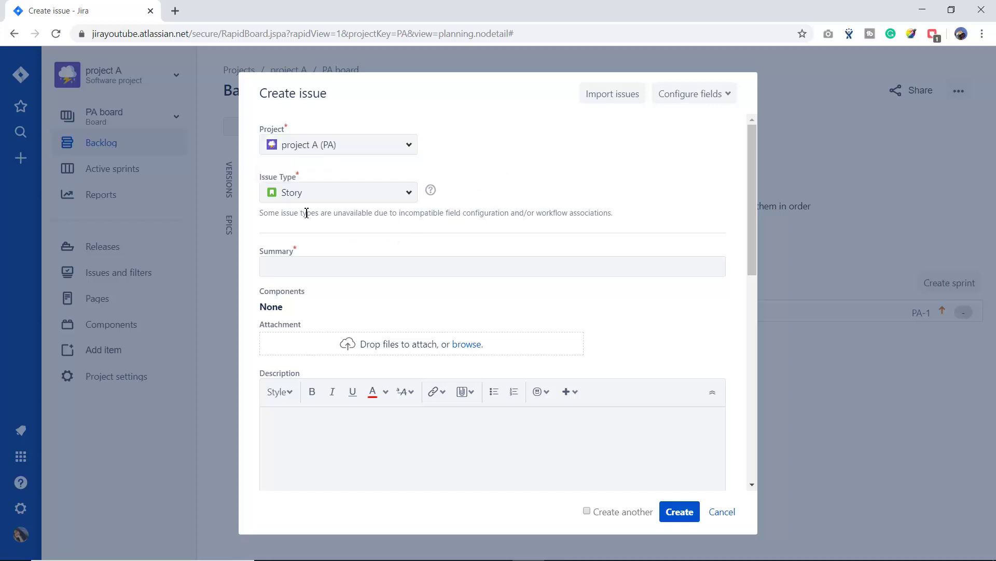
click(413, 197)
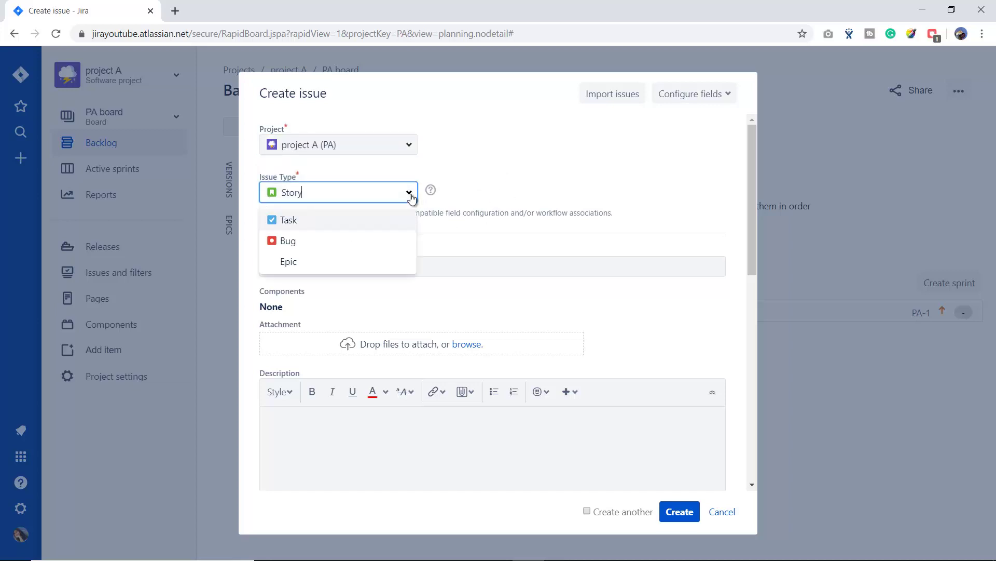
click(304, 242)
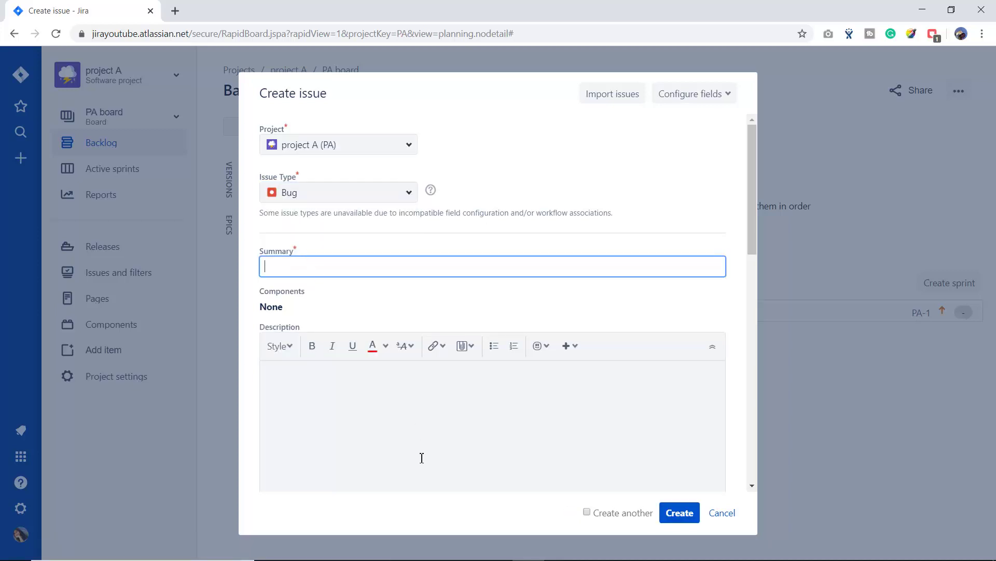
click(352, 414)
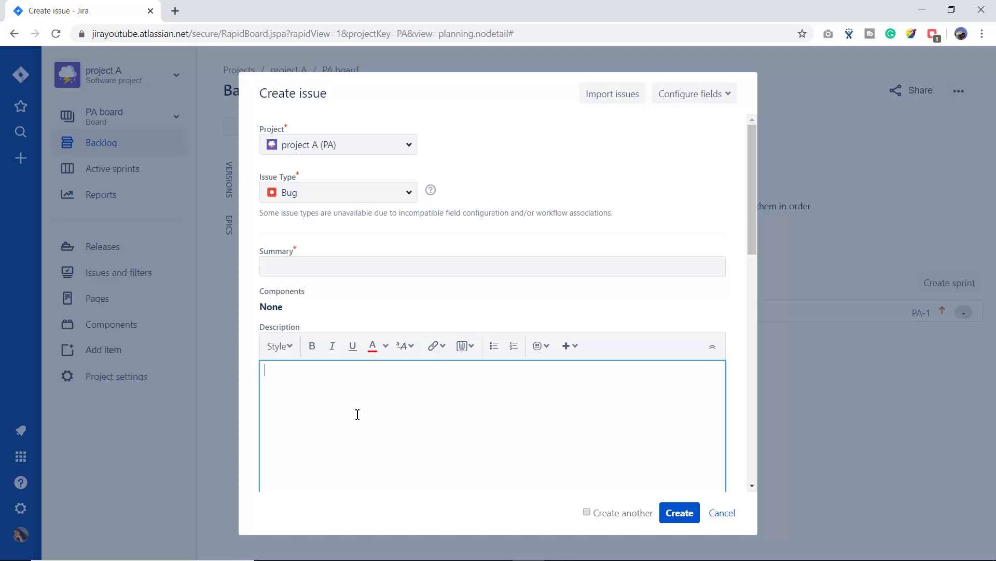
scroll(444, 397, down, 5)
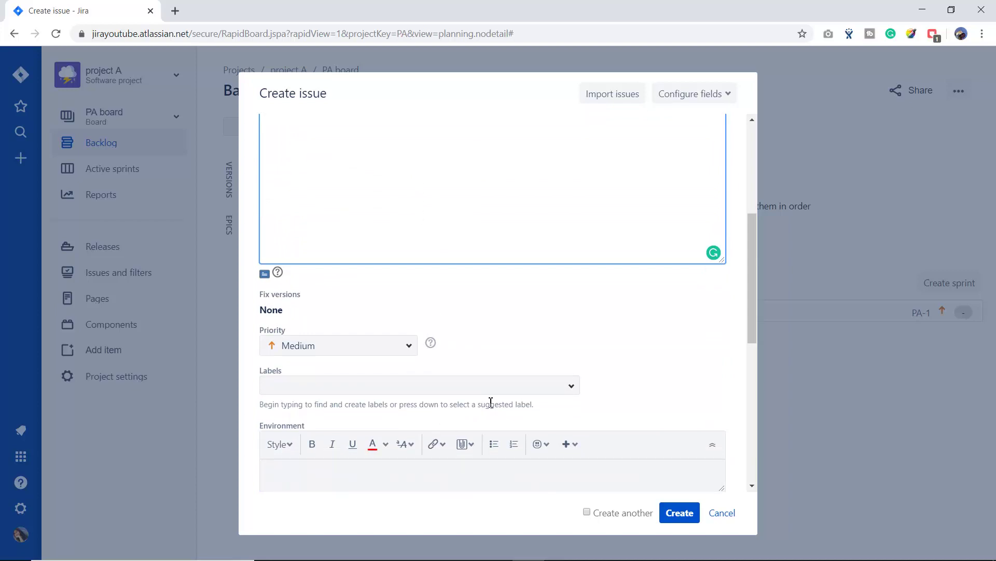
scroll(489, 402, up, 5)
click(717, 514)
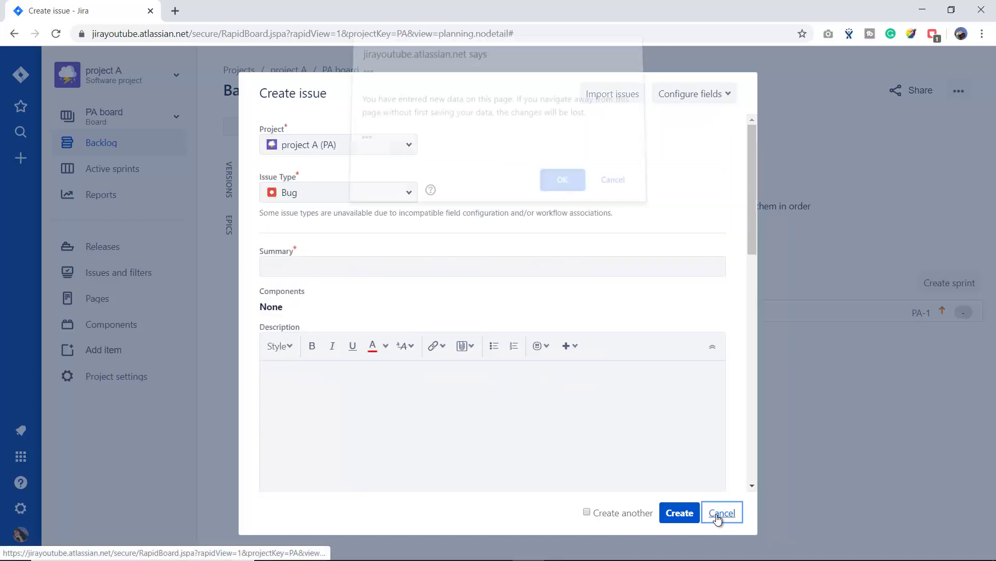
click(552, 185)
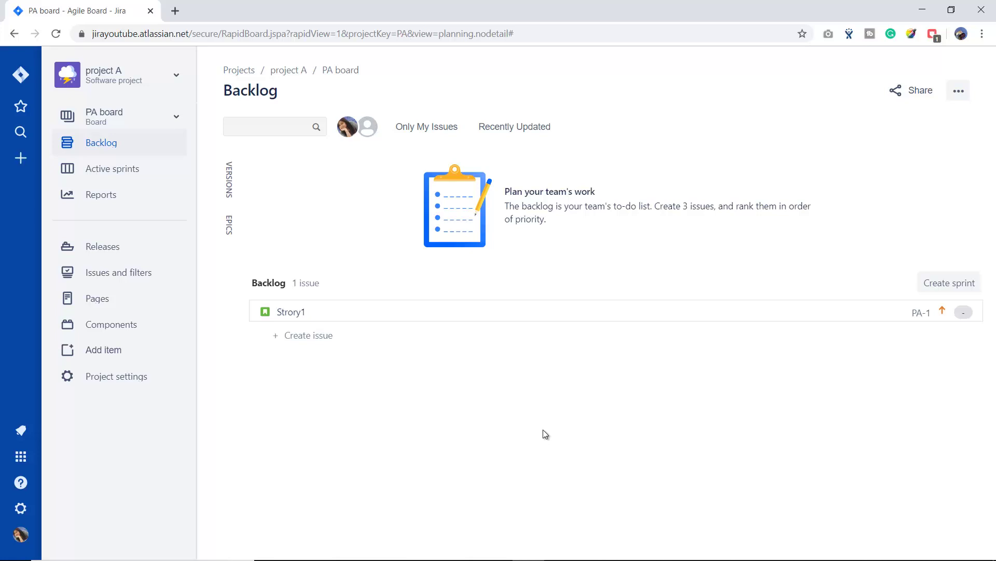
- Open a new issue form with summary 'after clicking pn submit button I am not able to find and axction'
key(c)
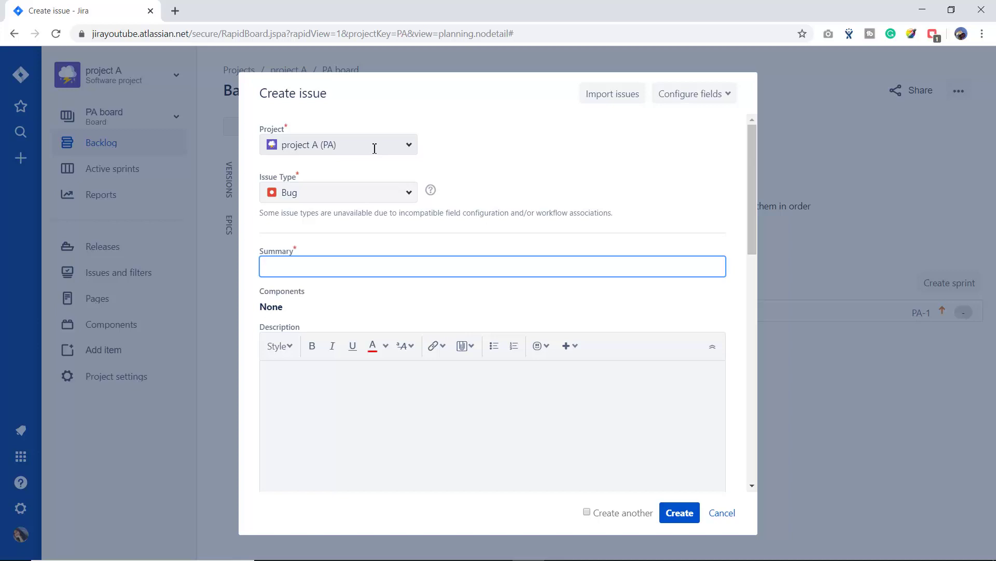
click(318, 269)
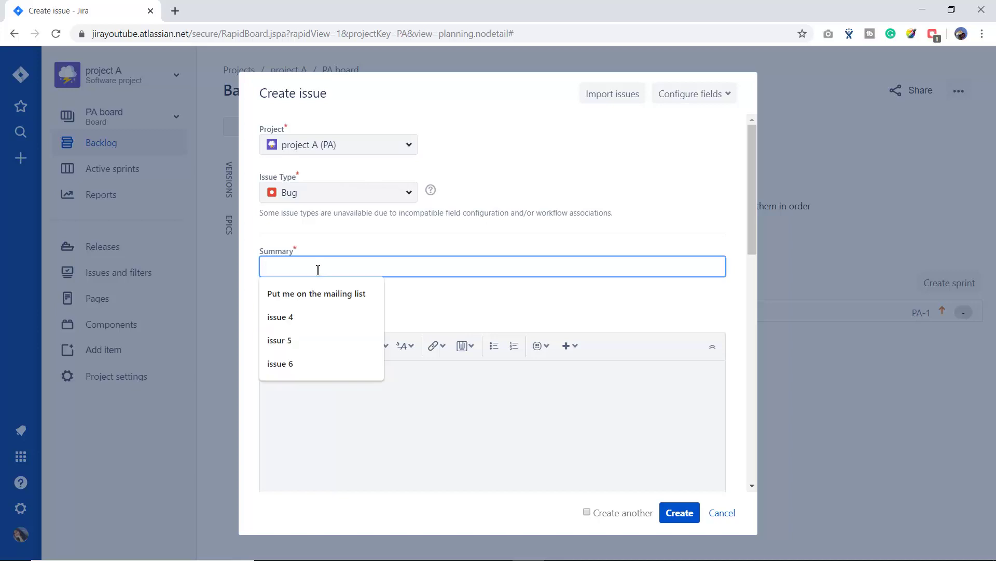
text(after)
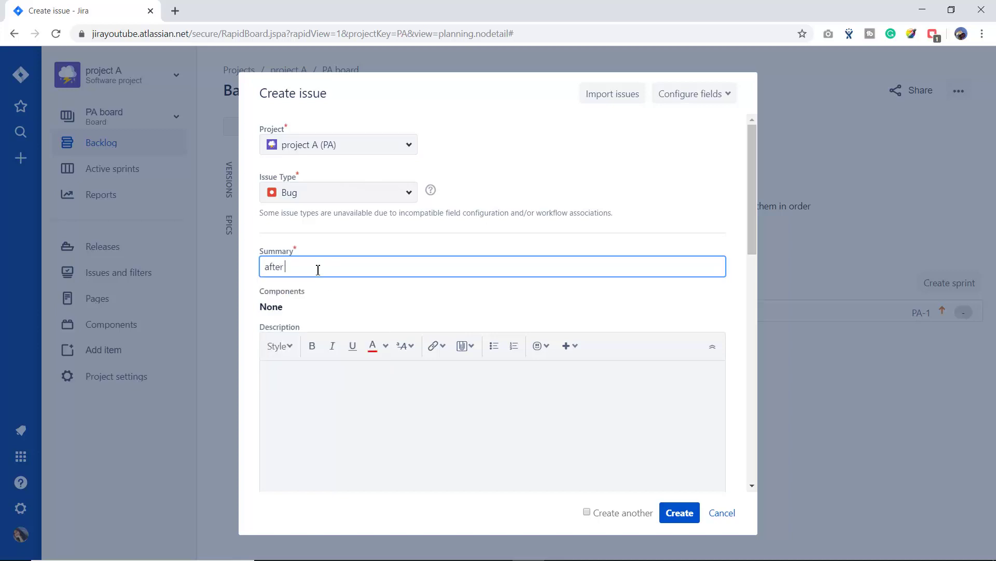
text( clicking p)
text(n submit button I am not able t)
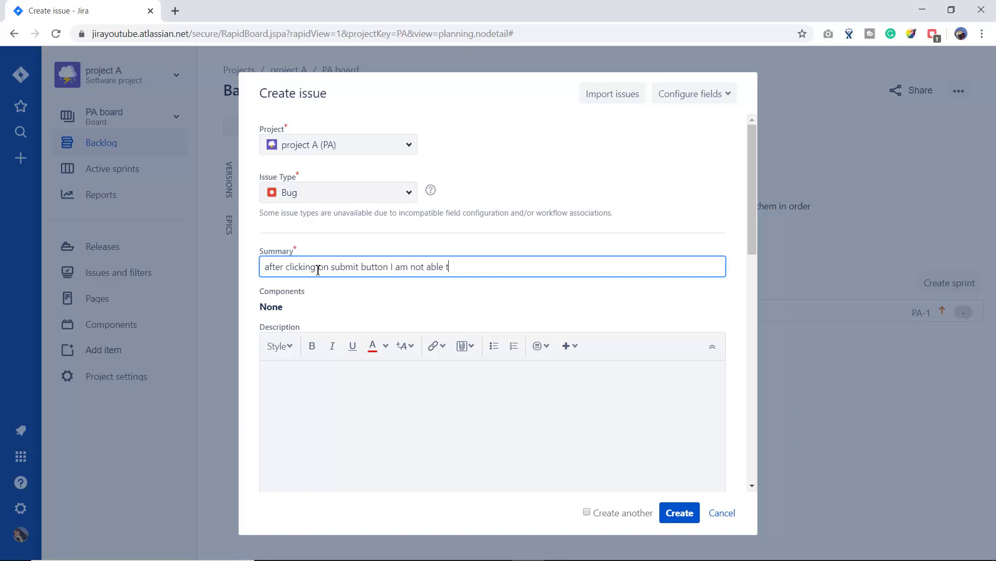
text(o find and a)
text(x)
text(ction)
- Copy the summary text into the Description field
click(316, 407)
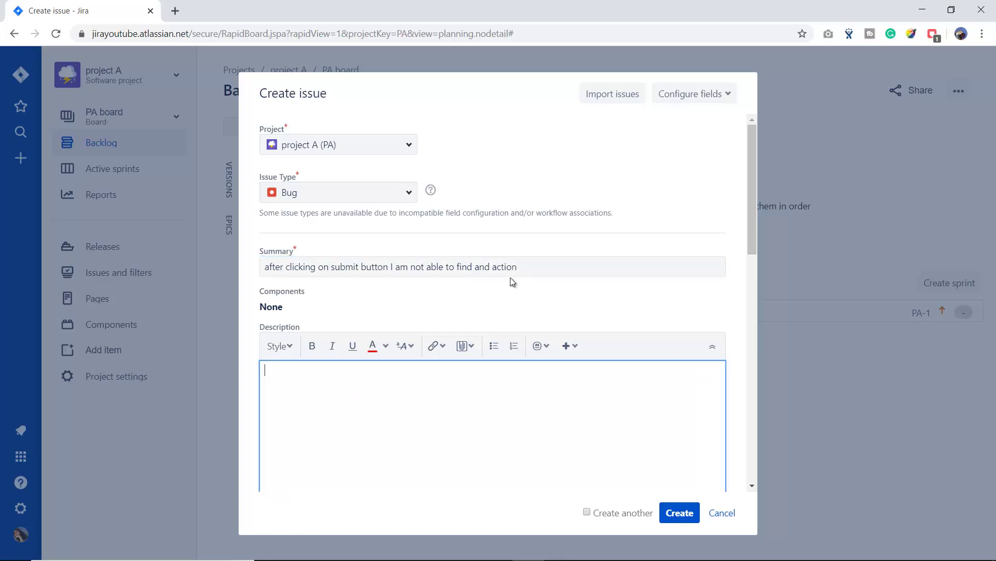
click(515, 268)
drag(515, 268, 264, 258)
key(ctrl+c)
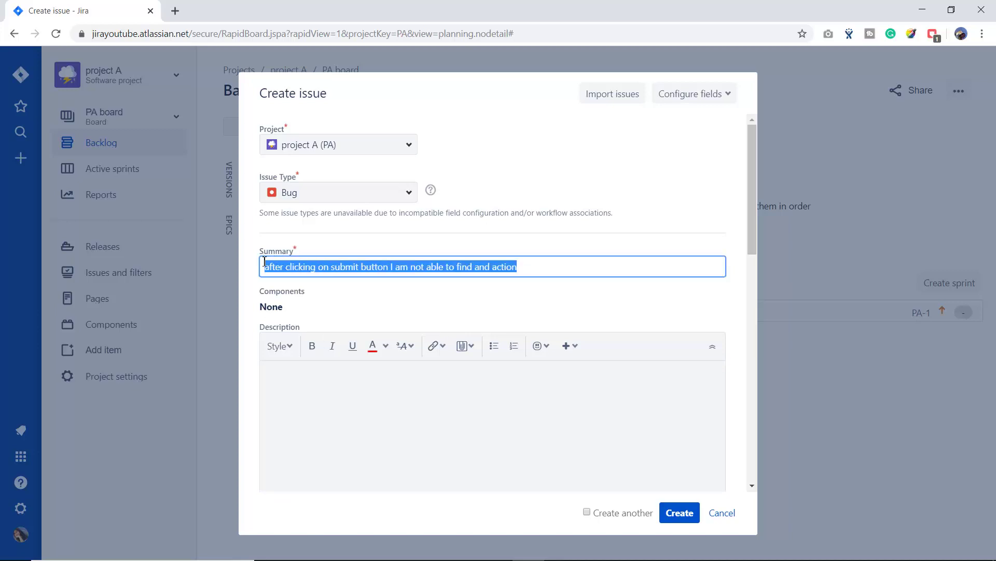
click(323, 396)
key(ctrl+v)
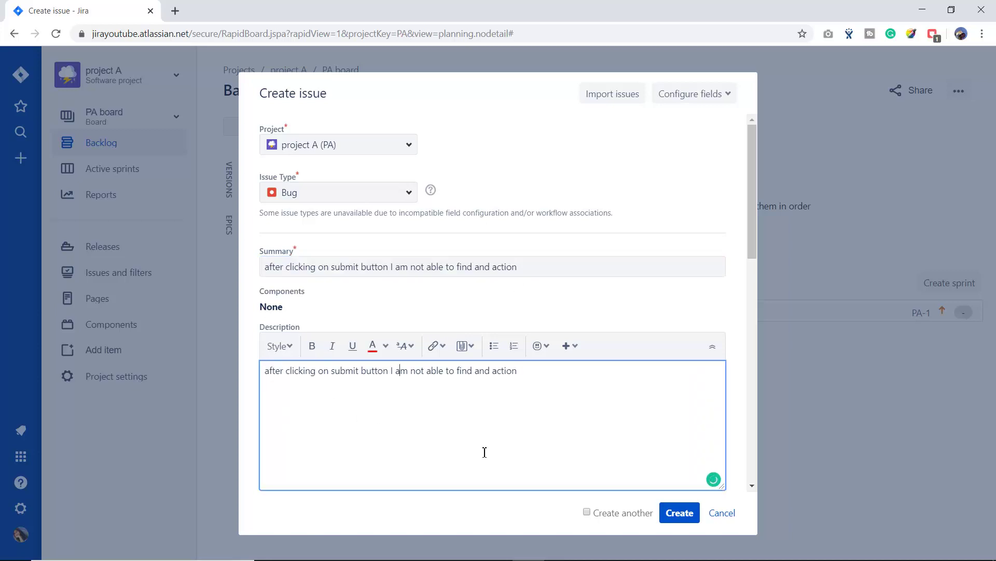
- Open the Description's attachment options and close them unused, then open the link types
scroll(461, 372, down, 1)
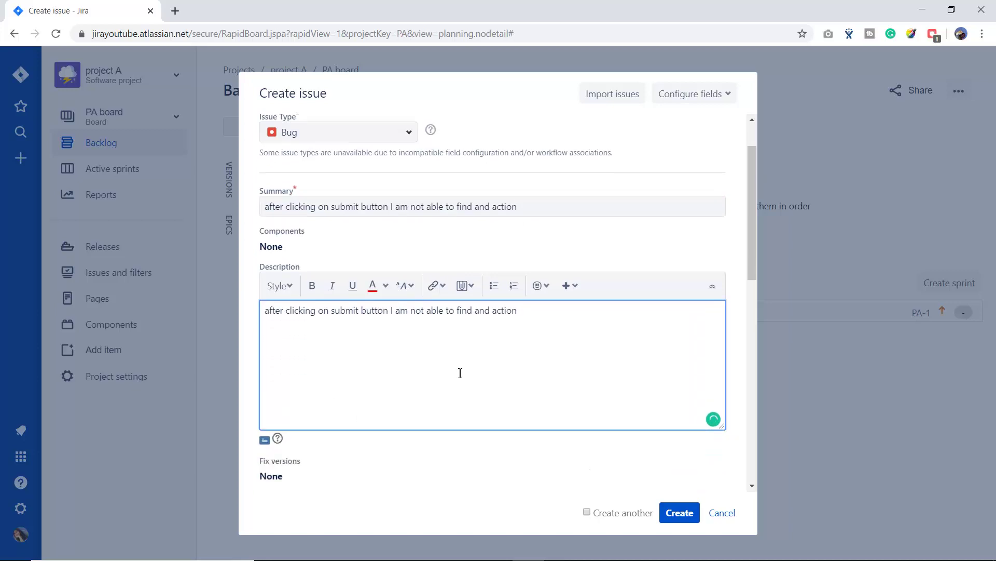
click(472, 282)
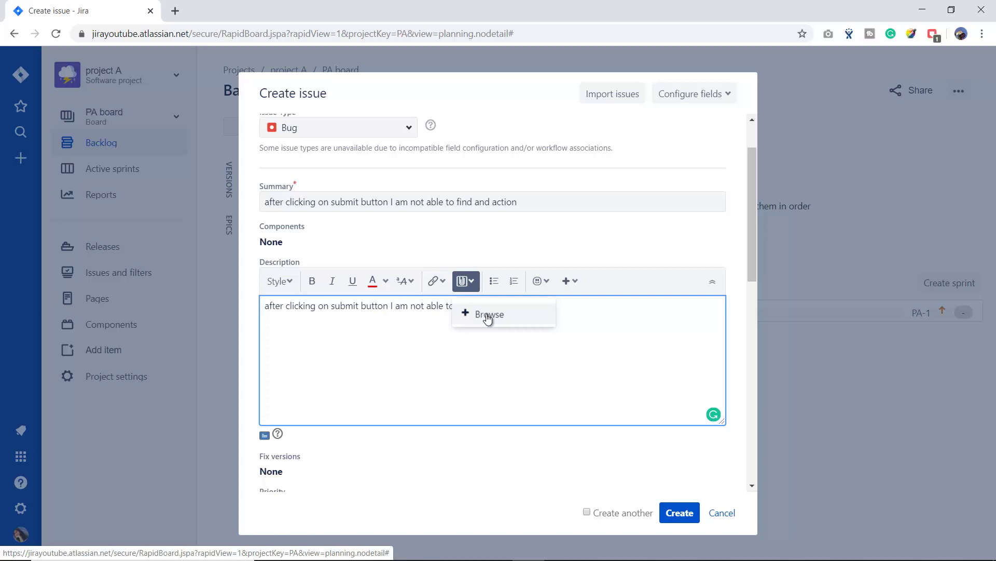
click(429, 334)
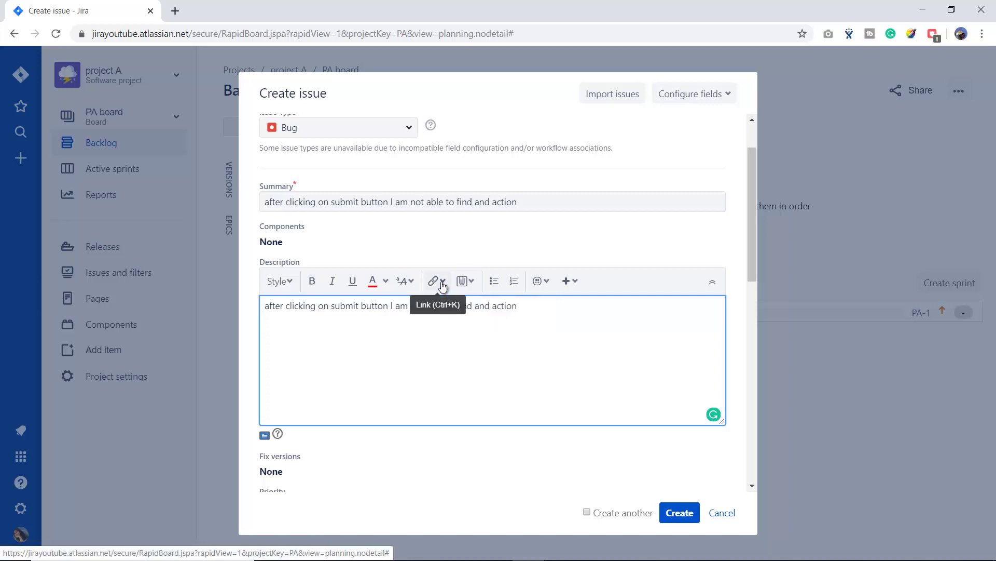
click(441, 285)
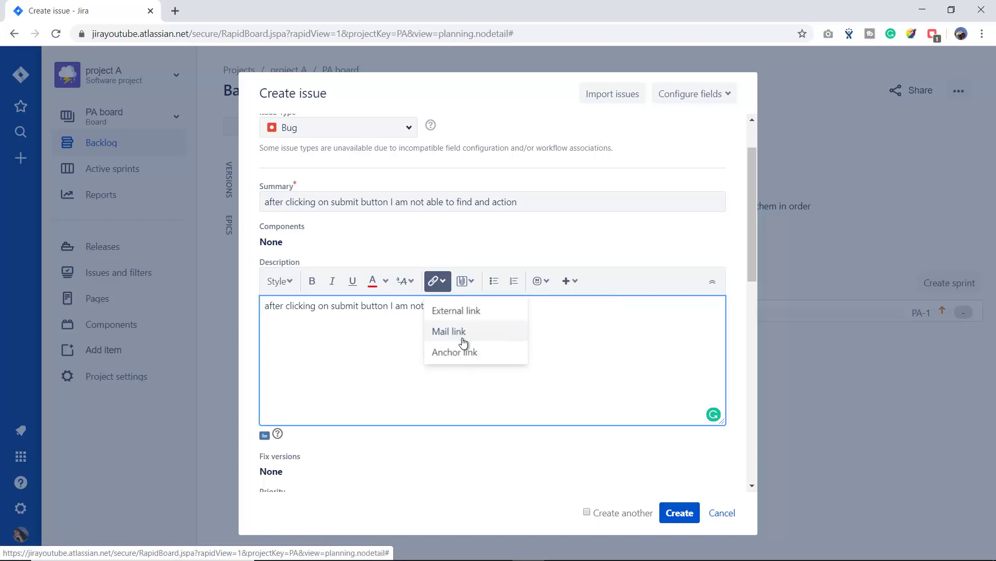
click(361, 371)
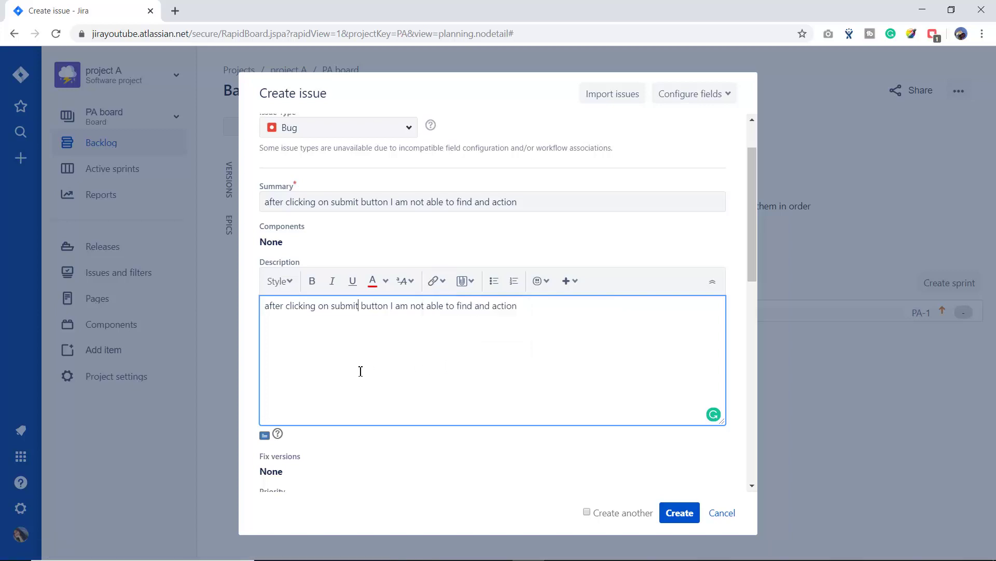
scroll(434, 382, down, 4)
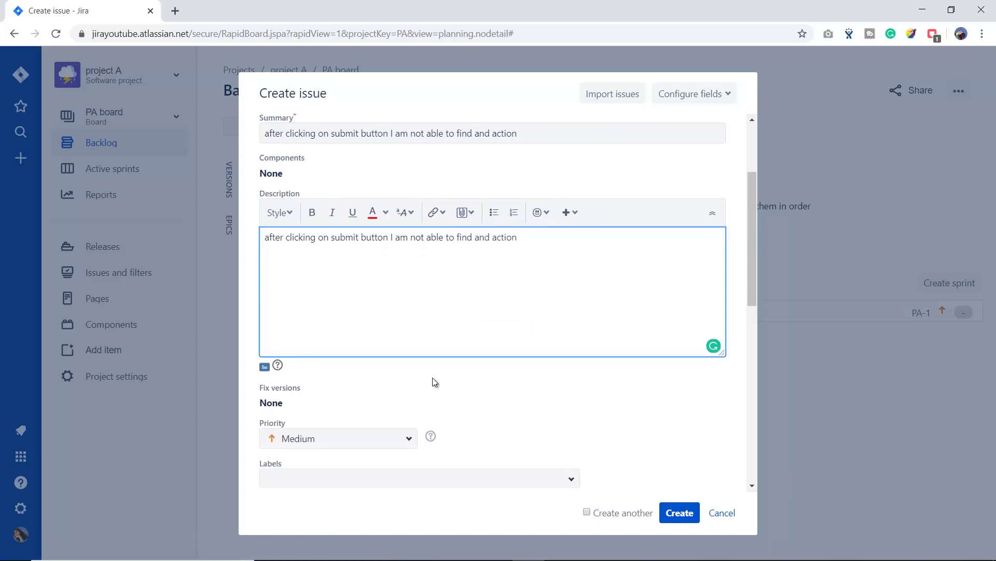
scroll(432, 378, down, 2)
scroll(433, 379, up, 1)
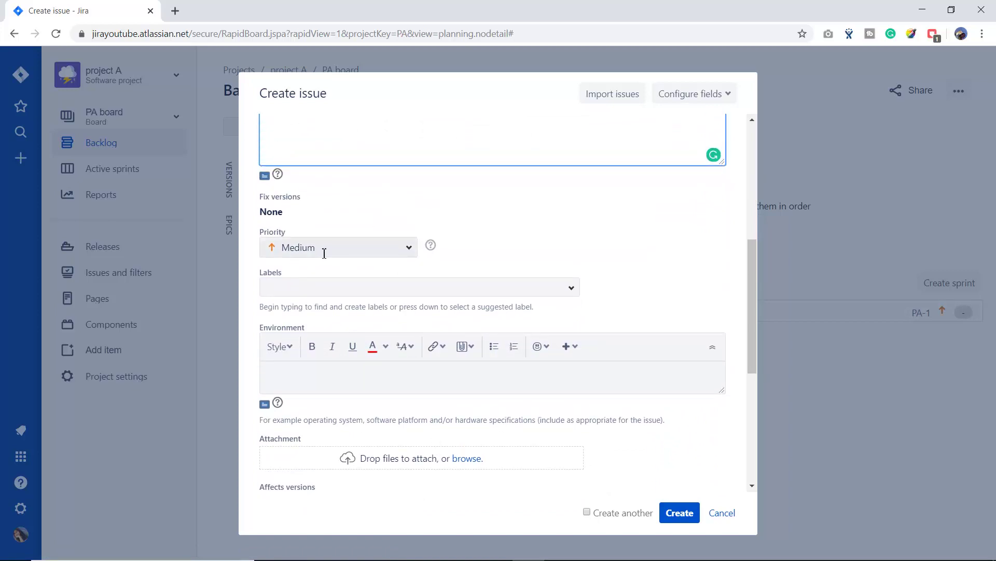
click(409, 248)
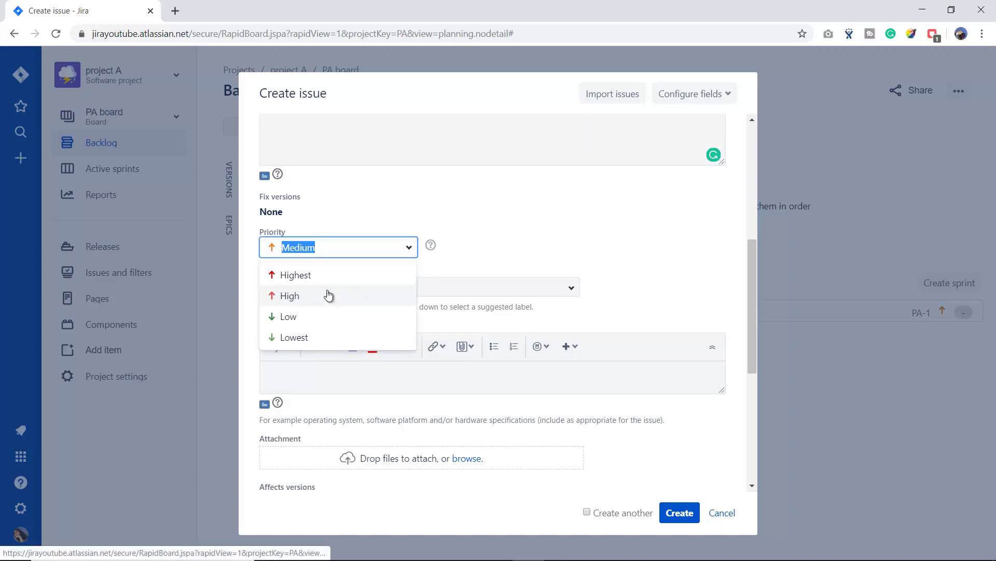
click(515, 265)
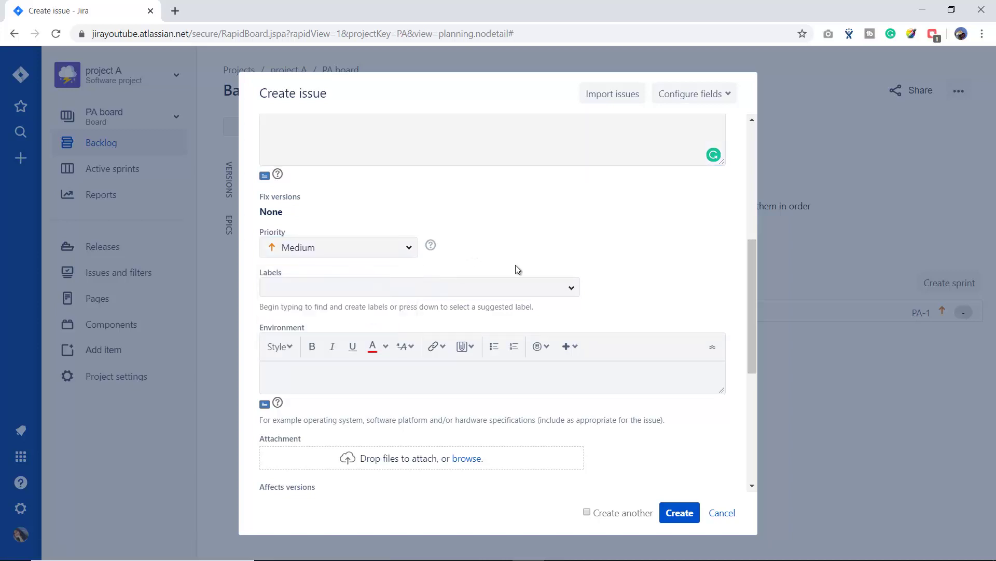
scroll(534, 262, down, 1)
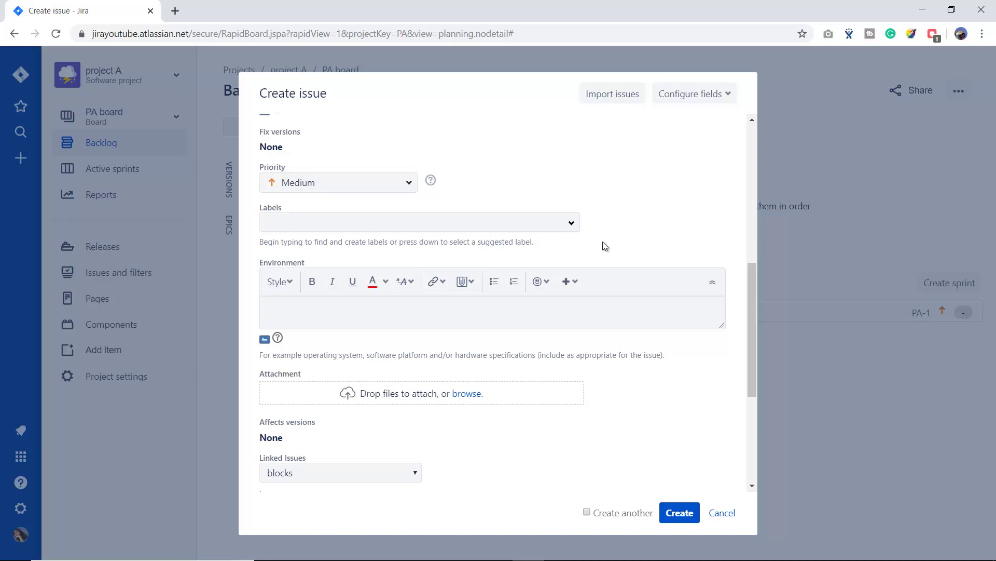
scroll(638, 253, down, 3)
click(284, 186)
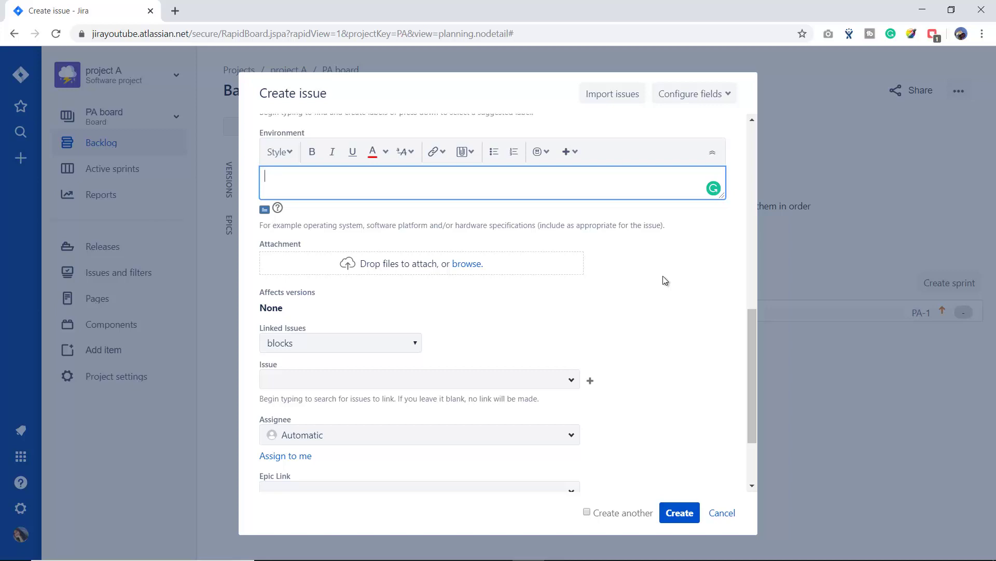
- Set the Linked Issues type to 'relates to', leaving the issue to link empty
scroll(662, 276, down, 2)
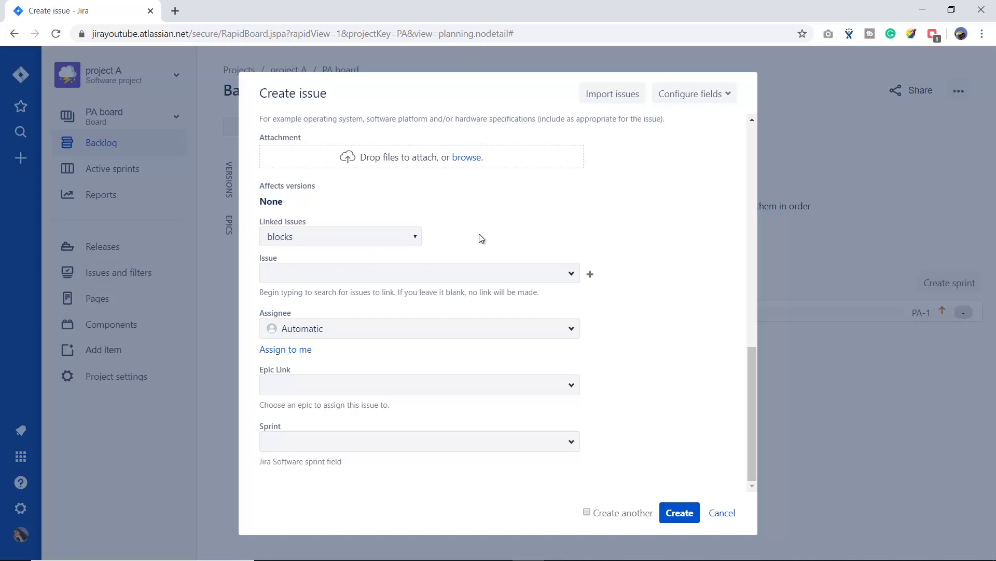
click(397, 239)
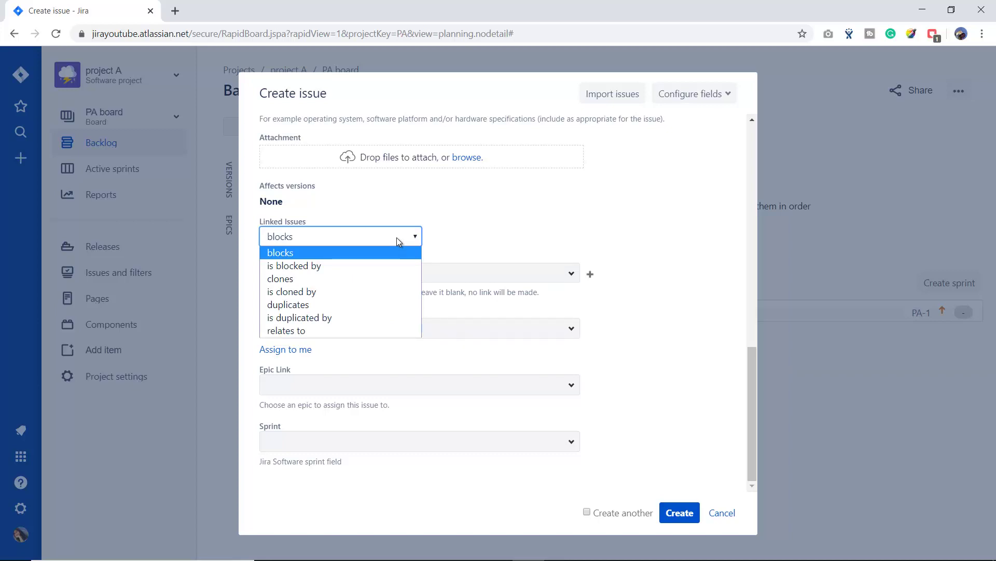
click(326, 330)
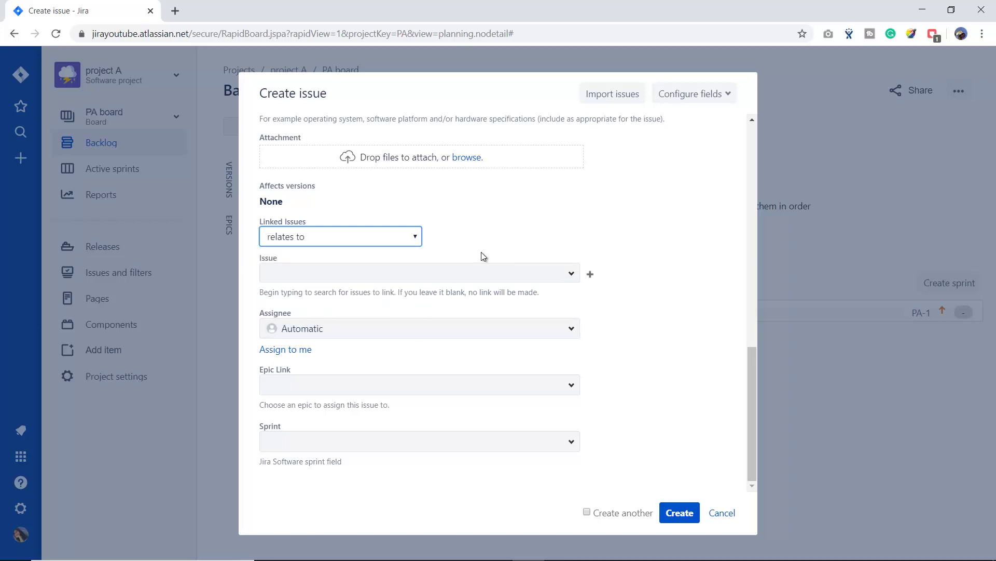
click(472, 275)
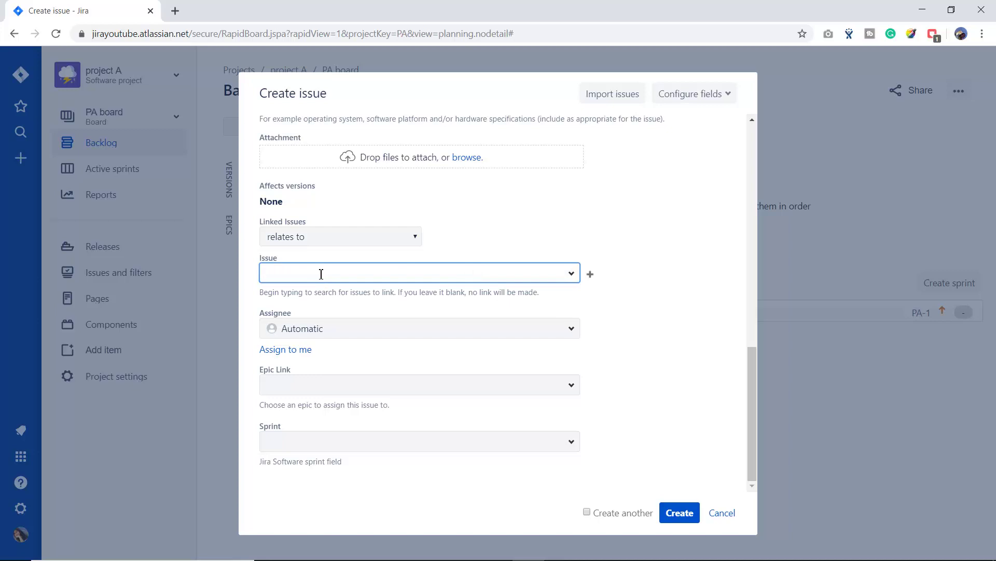
click(635, 252)
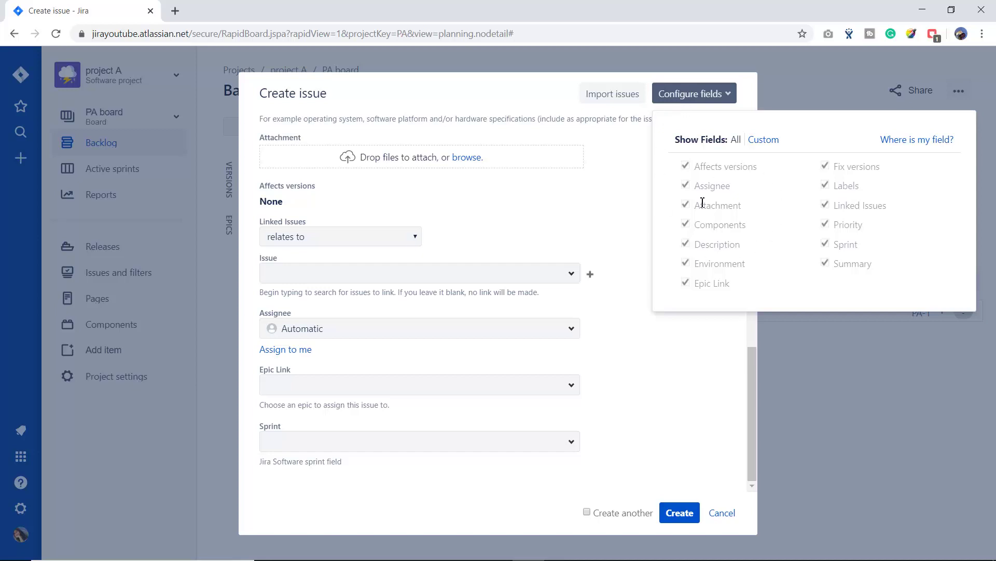
- Switch the form to custom fields, adding Environment and leaving Sprint out
click(762, 139)
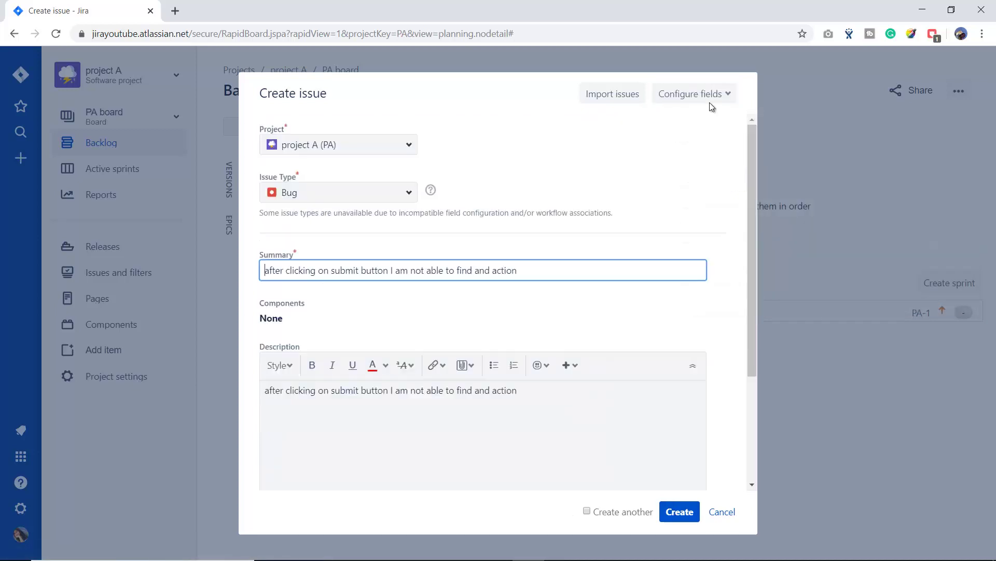
click(709, 101)
click(685, 263)
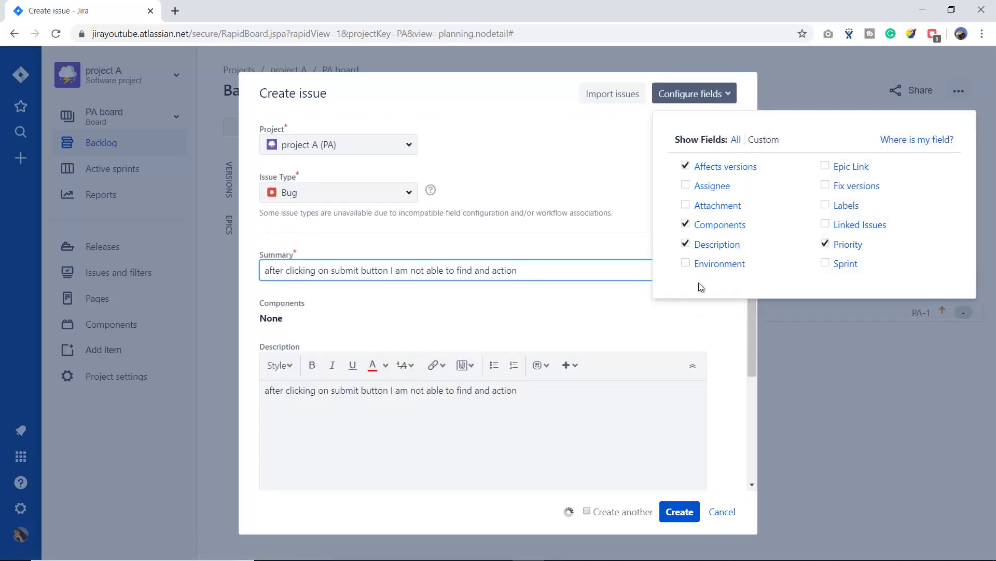
click(826, 262)
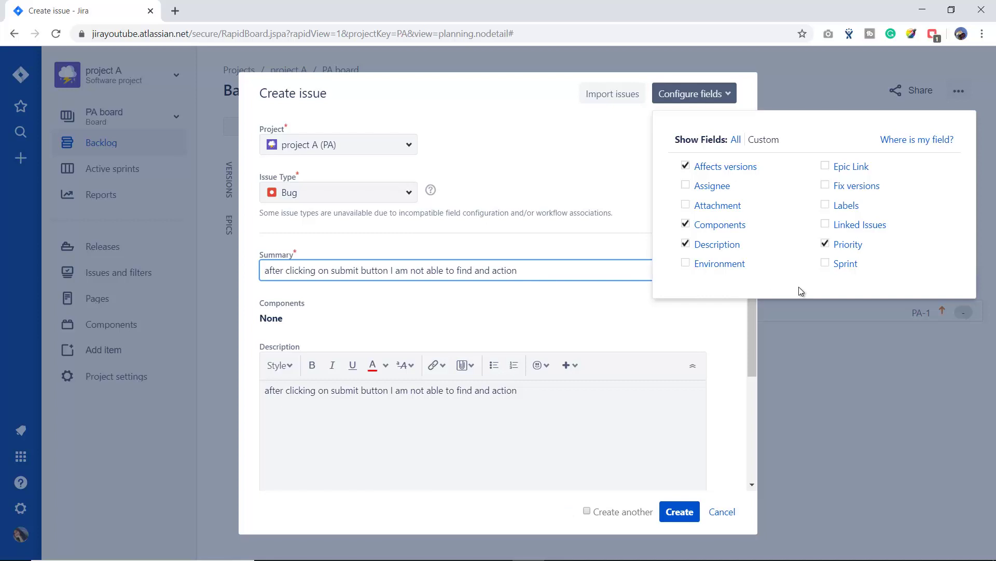
click(826, 264)
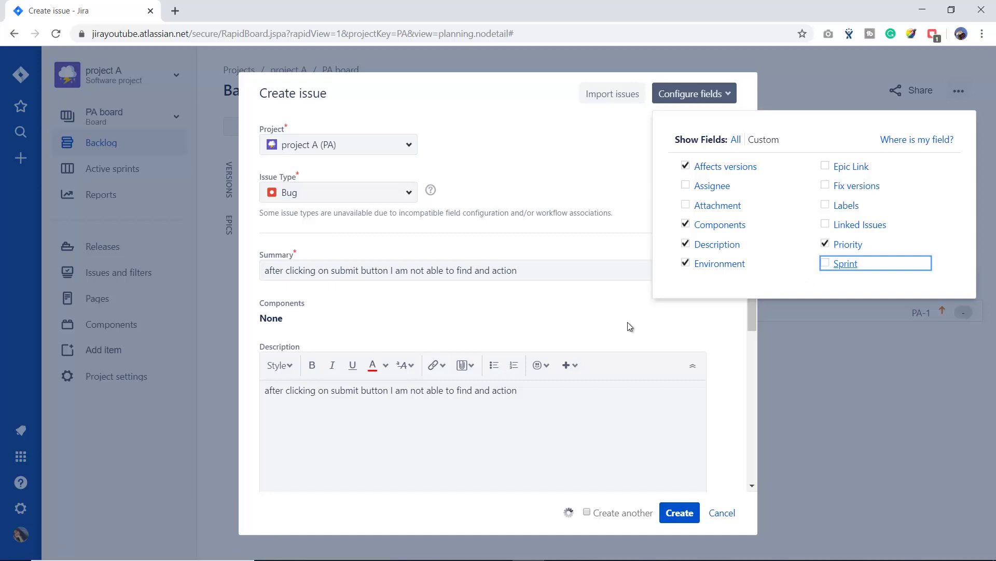
click(664, 335)
scroll(663, 335, down, 5)
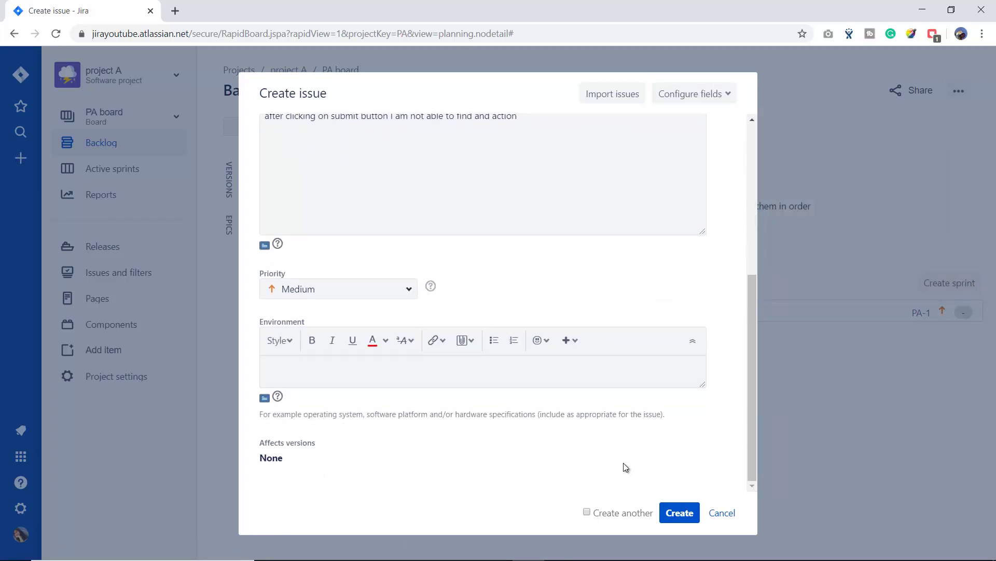
- Submit the form so the bug is created as PA-2 in project A's backlog
click(673, 513)
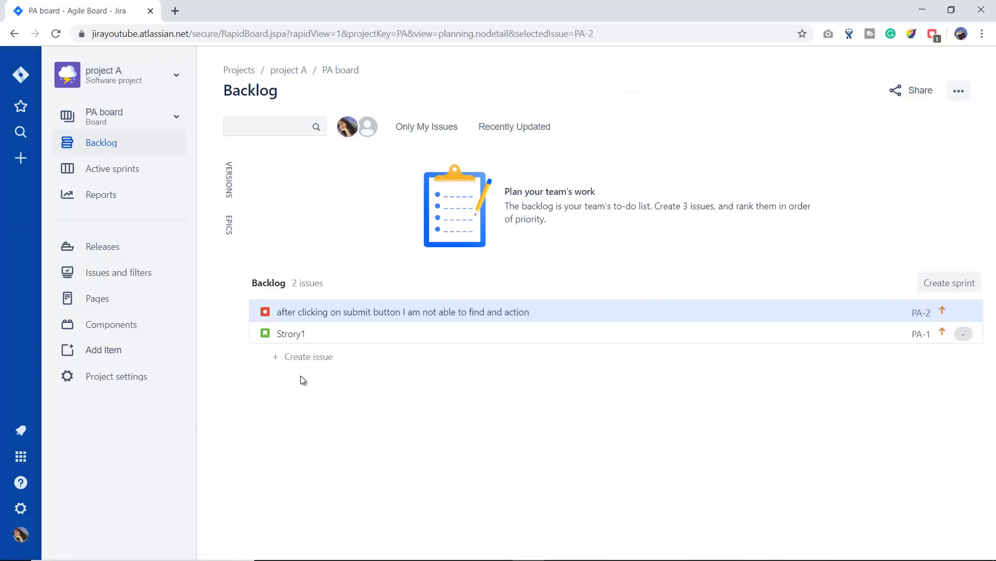